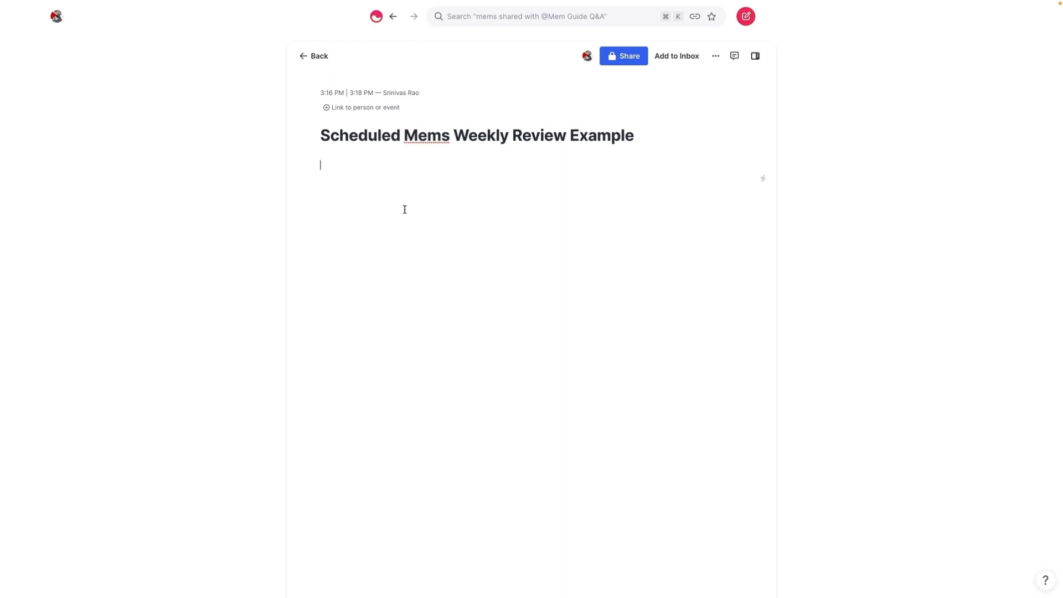
Insert the Second Brain Weekly Review template with /sec, then delete its heading, tags and blank lines
text(/sec)
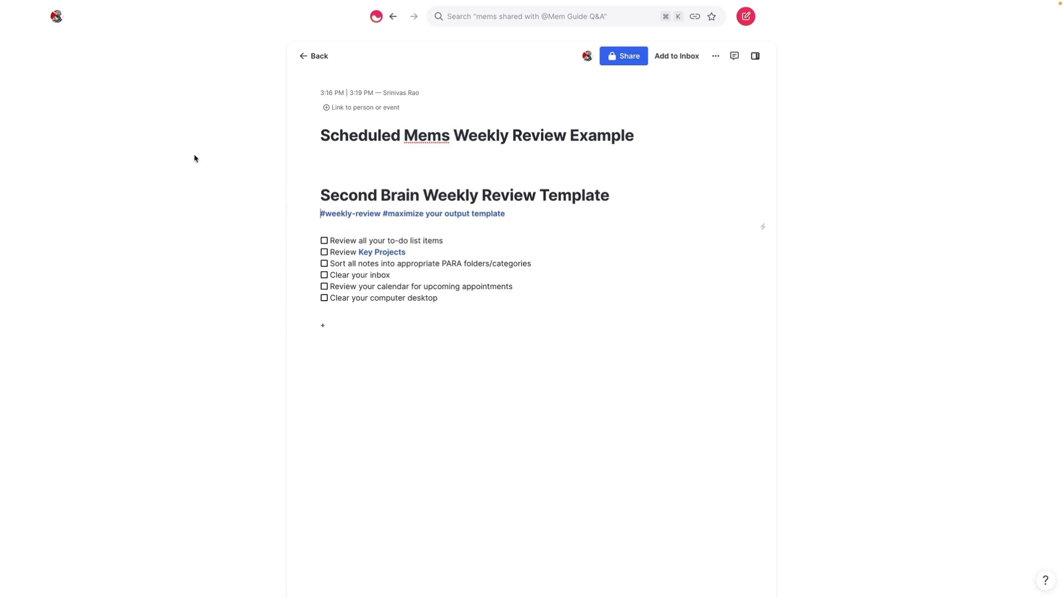
drag(431, 229, 303, 180)
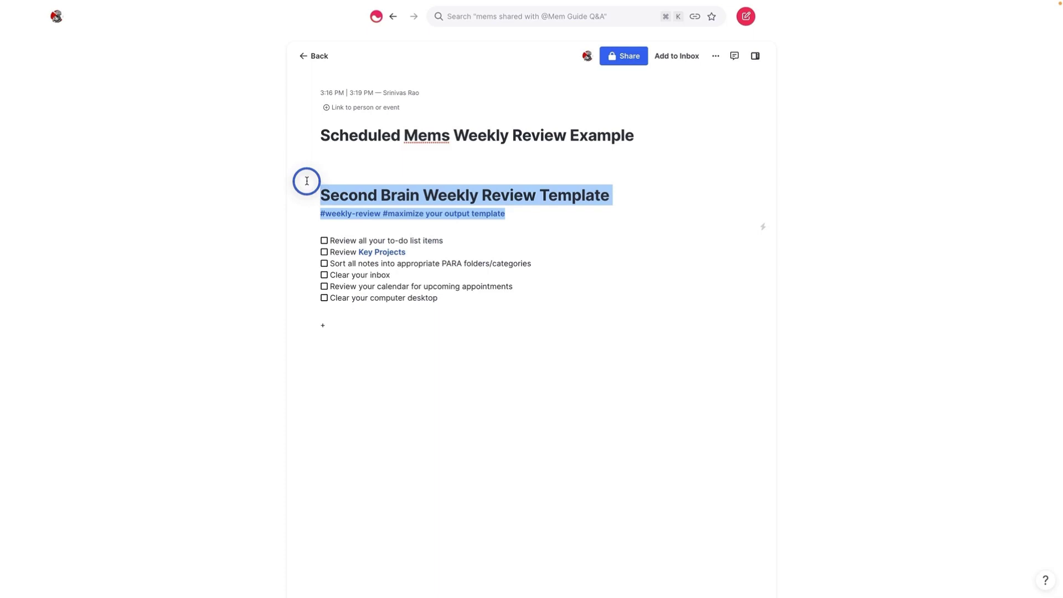
key(BackSpace)
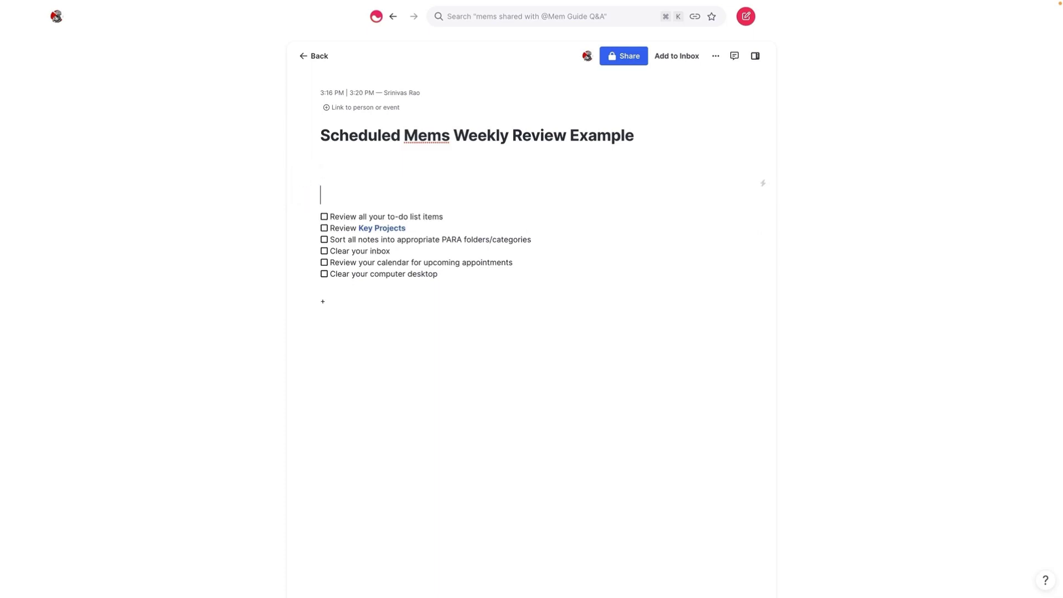
key(BackSpace)
key(BackSpace)
key(BackSpace)
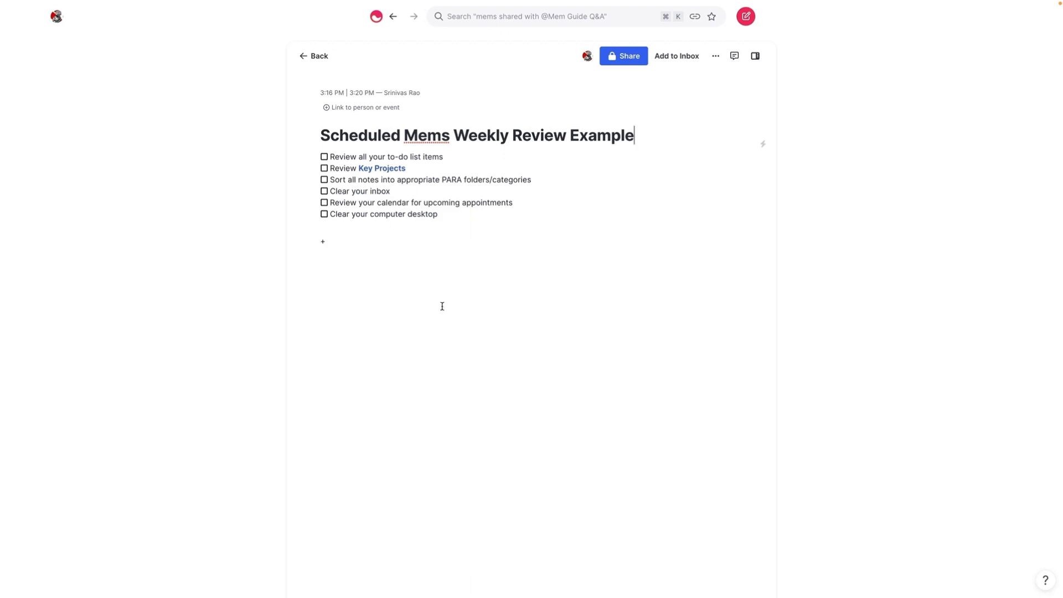
click(394, 239)
click(407, 254)
key(Return)
Copy the title and six-item checklist, then open the Scheduled Mems configuration under Flows
drag(487, 220, 299, 135)
key(super+c)
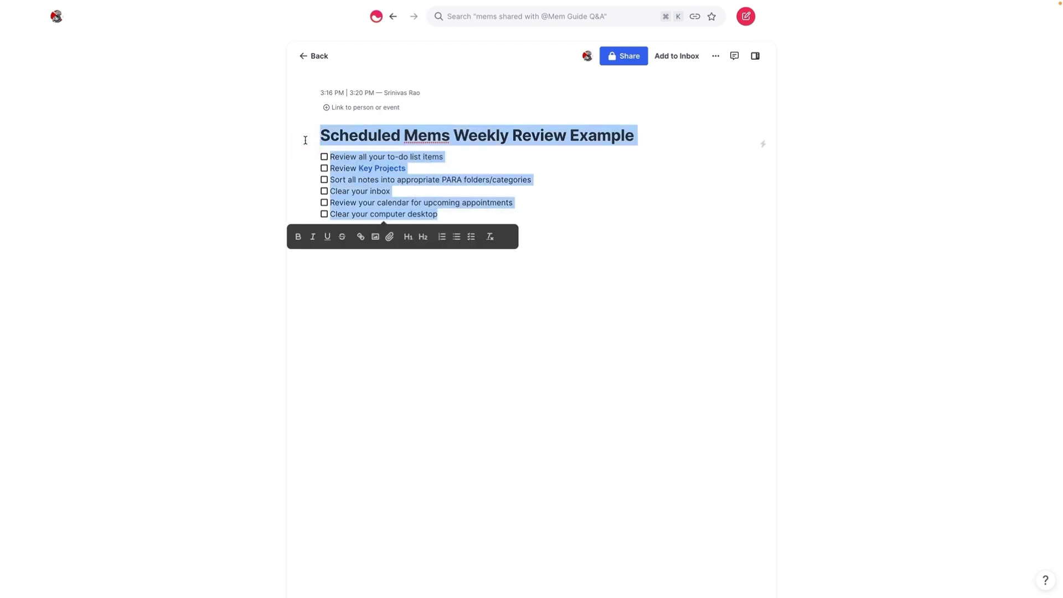
mouse_move(0, 266)
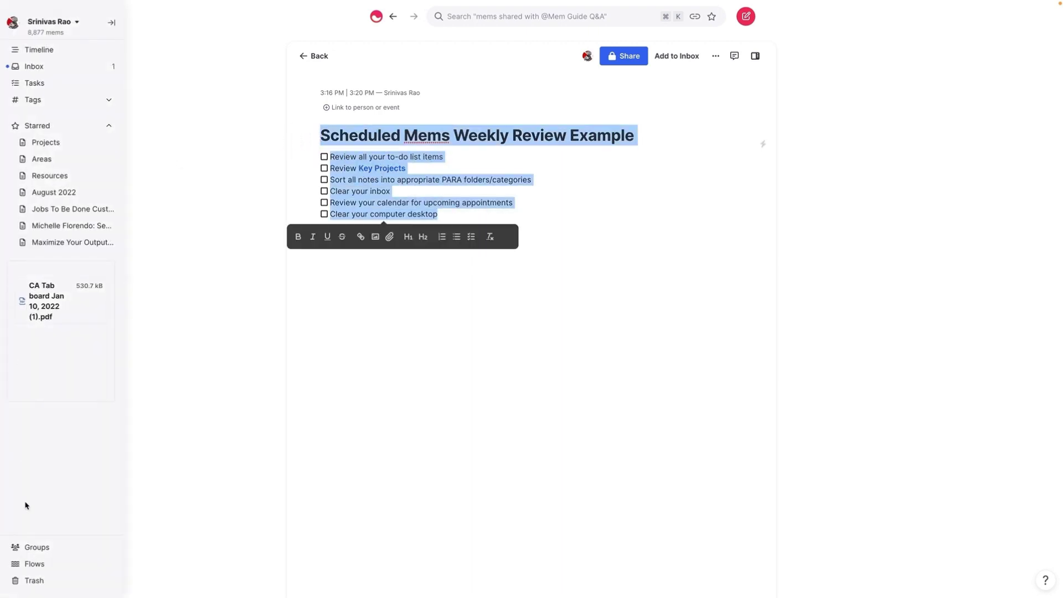
click(29, 564)
scroll(306, 331, down, 1)
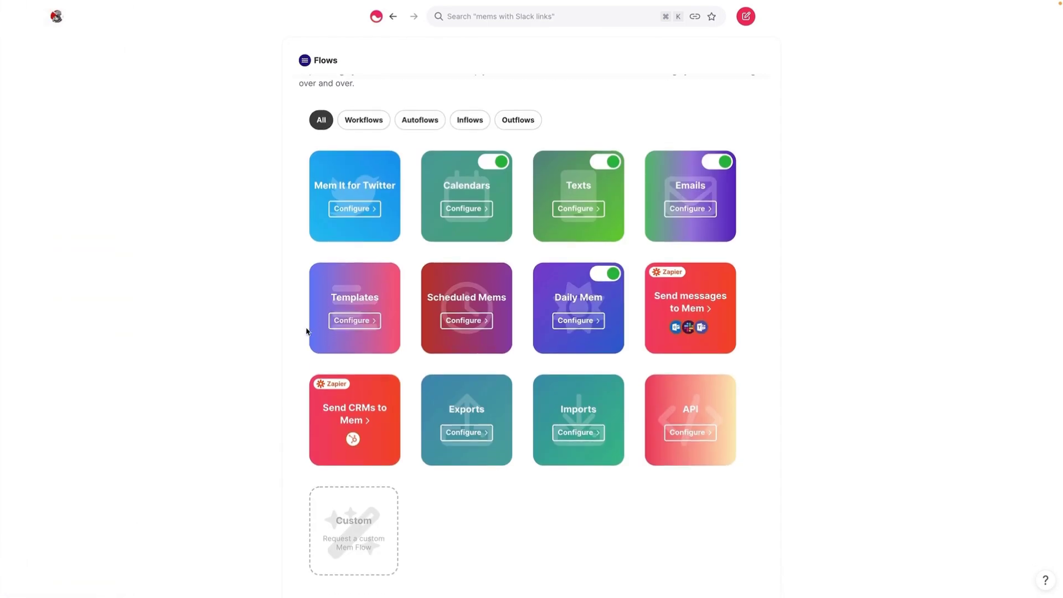
click(473, 324)
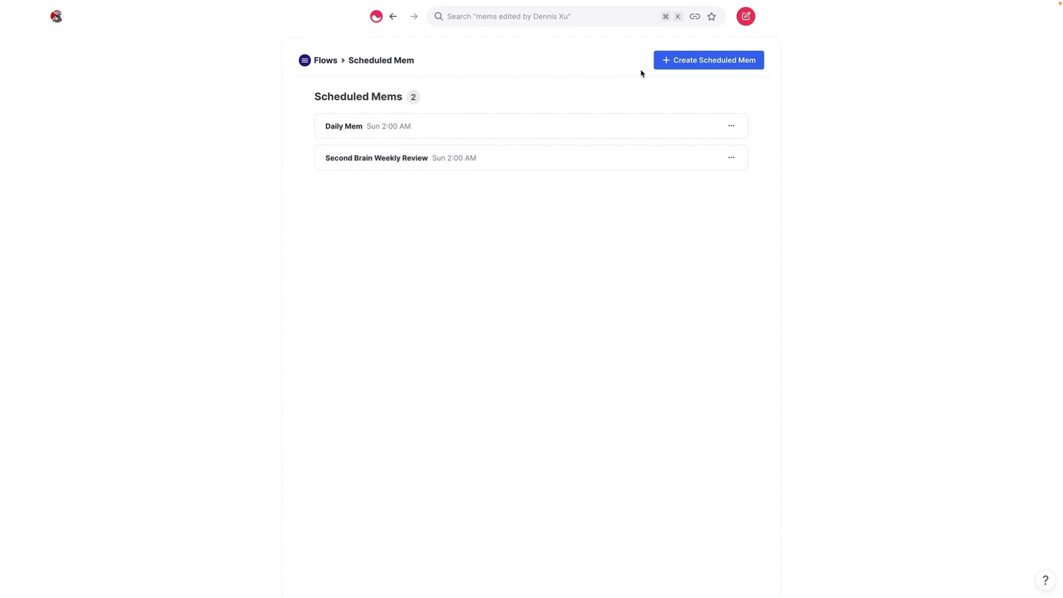
Create a new scheduled mem and clear its default date, tag, tasks and Schedule heading
click(691, 63)
scroll(460, 224, down, 1)
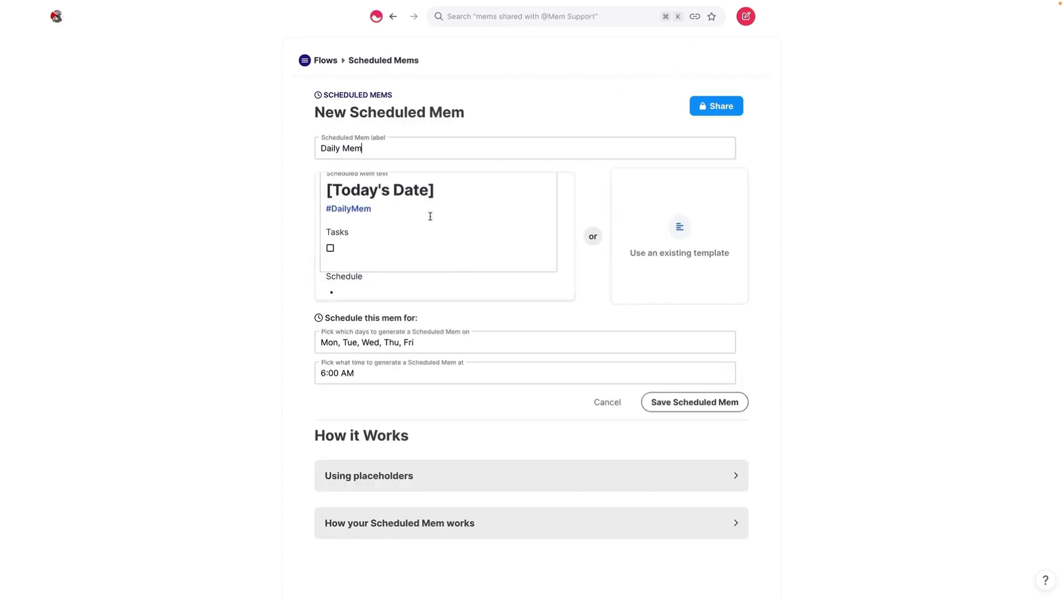
scroll(379, 234, up, 1)
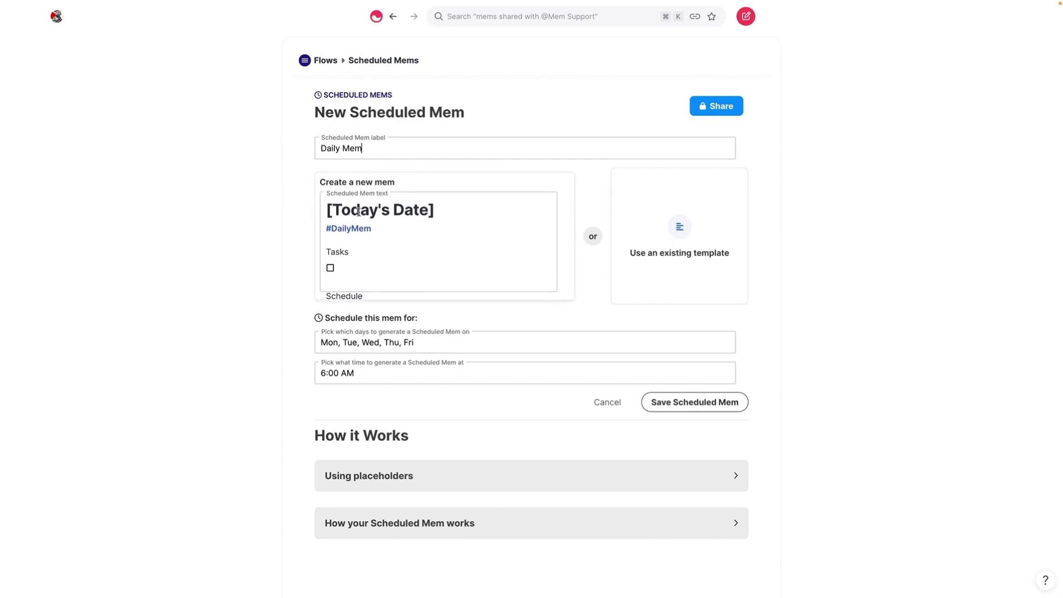
drag(367, 271, 310, 188)
key(BackSpace)
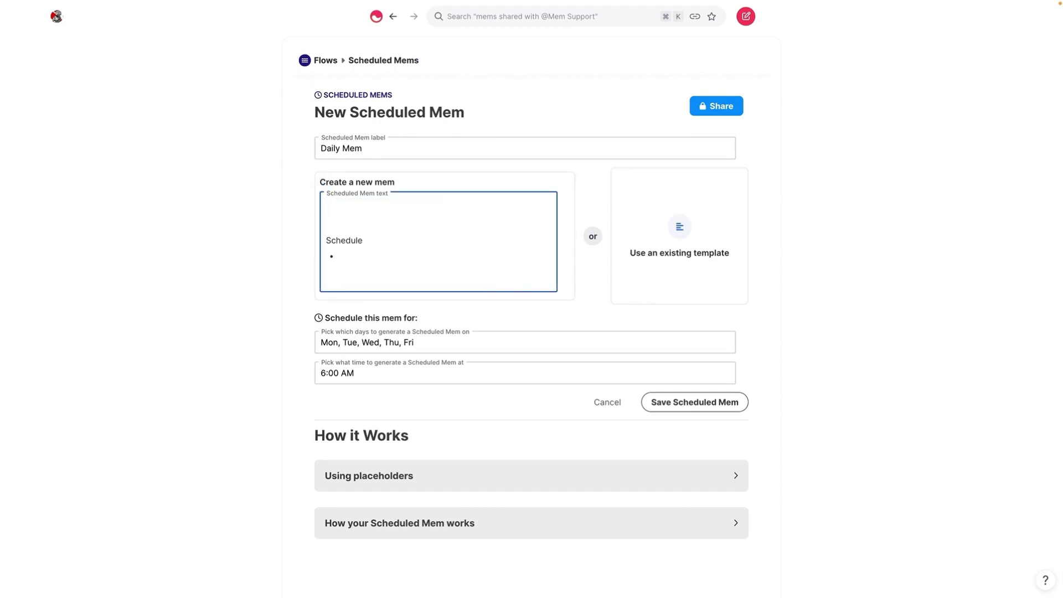
drag(370, 263, 309, 224)
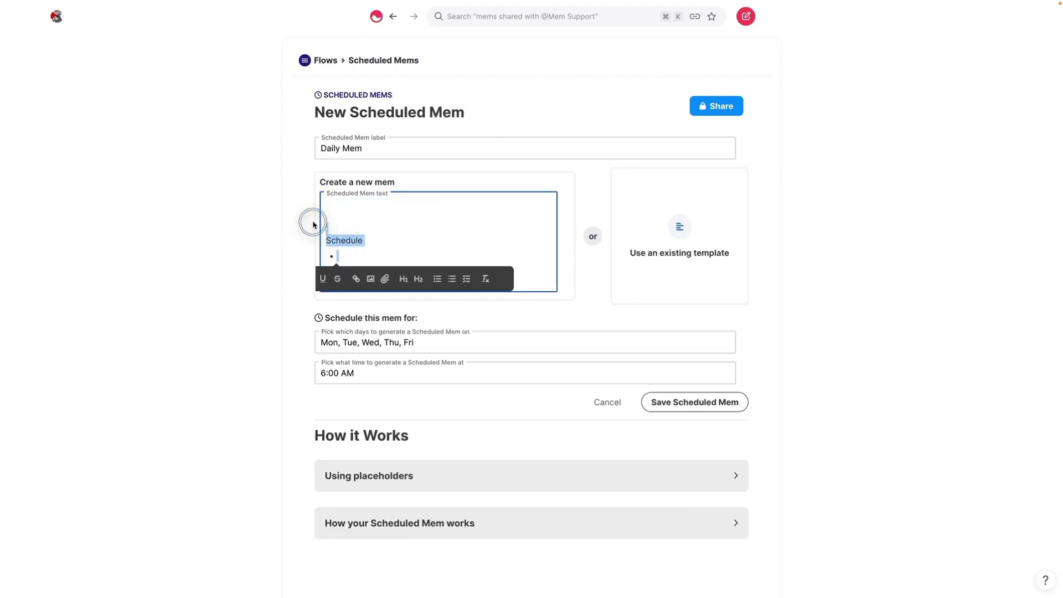
key(BackSpace)
key(BackSpace)
Paste the checklist as the mem text and replace the Daily Mem label with 'Scheduled Mems Weekly Review Example'
key(super+v)
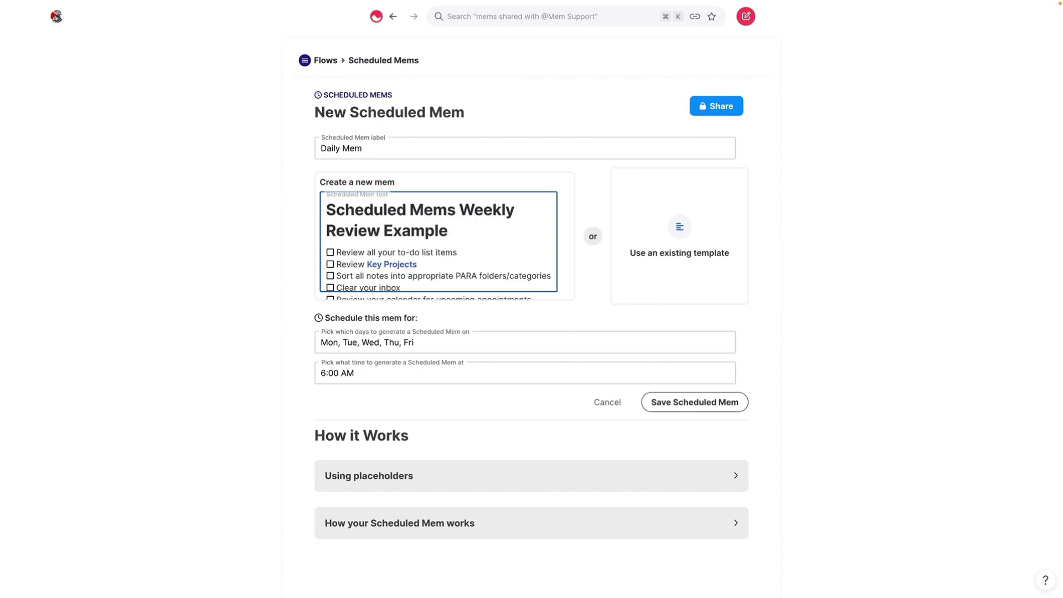
scroll(443, 200, down, 1)
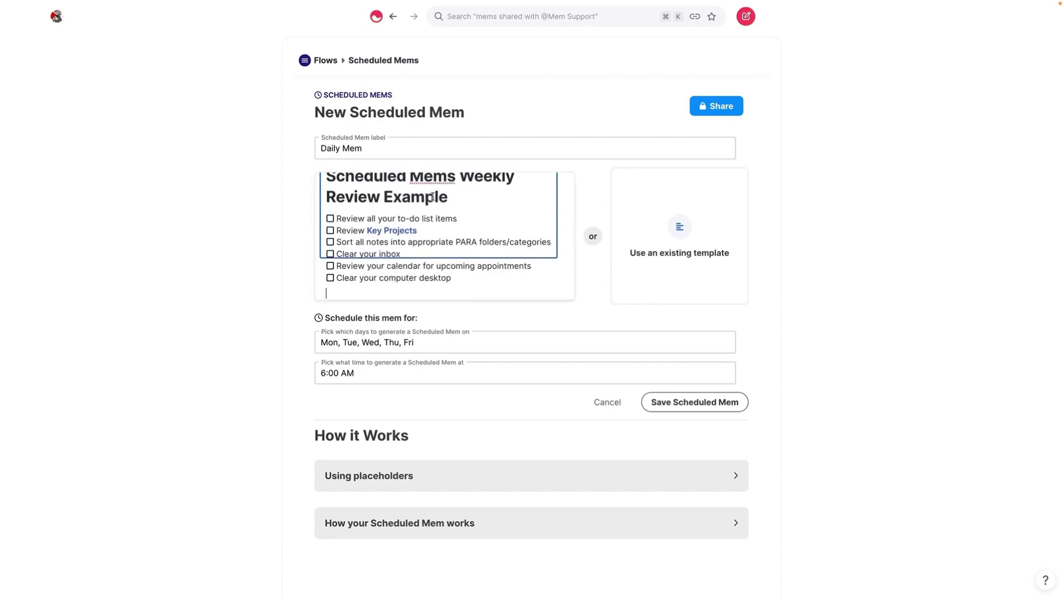
click(235, 242)
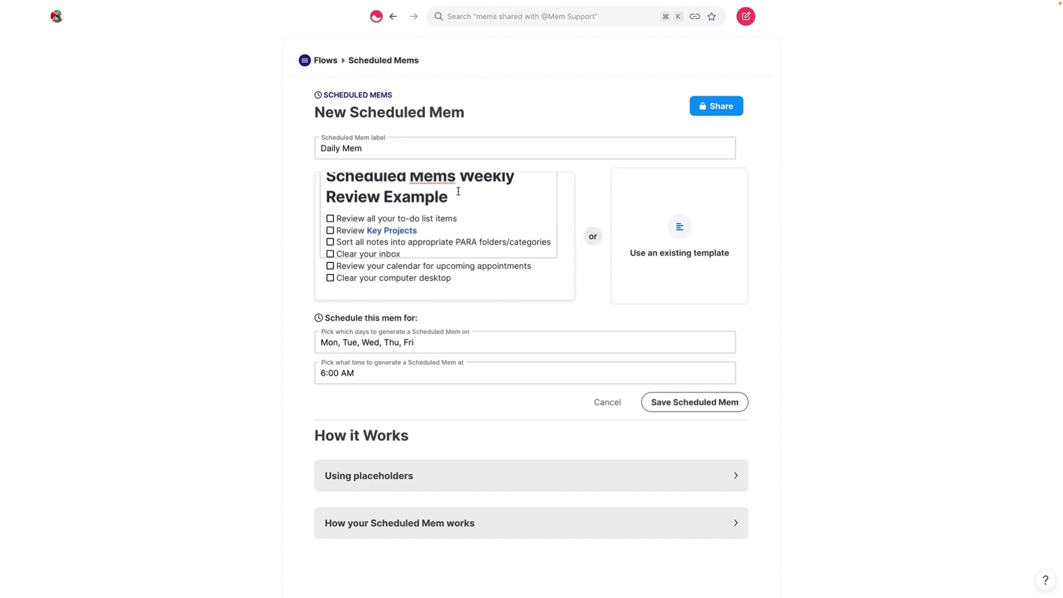
click(214, 144)
key(super+c)
key(BackSpace)
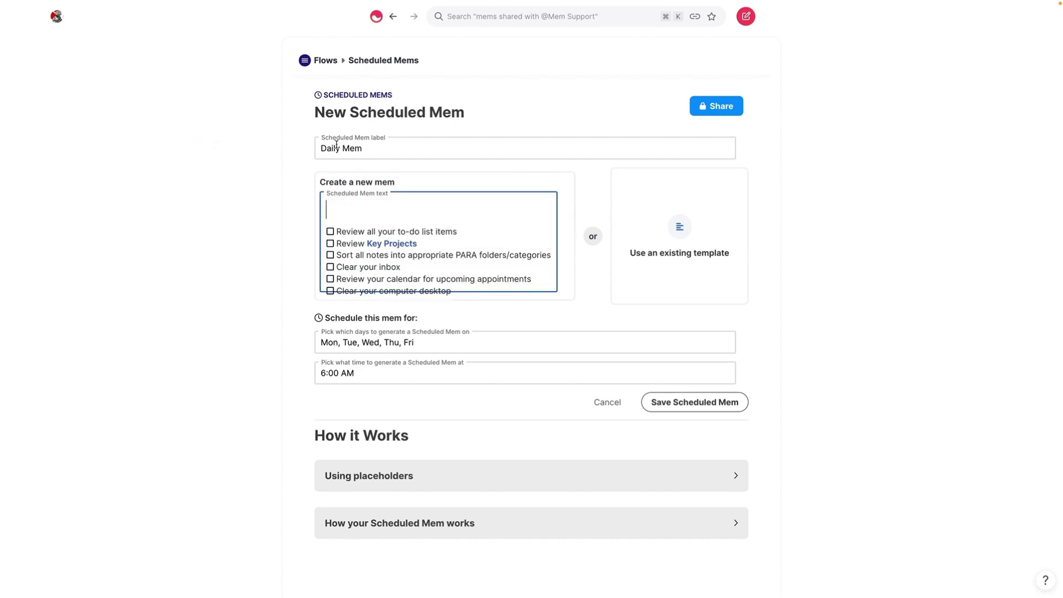
triple_click(354, 148)
key(super+v)
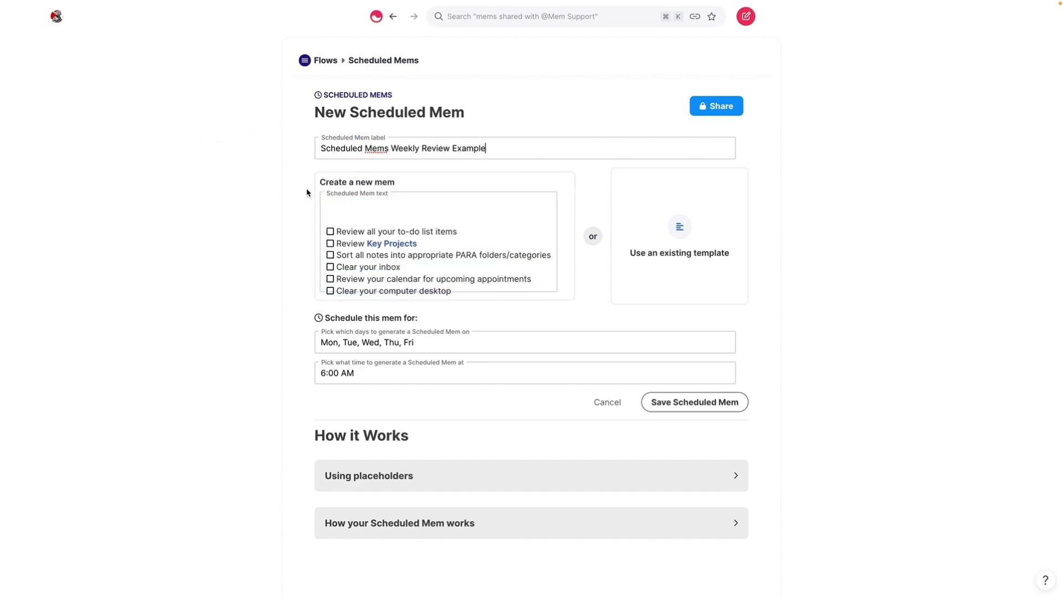
click(296, 190)
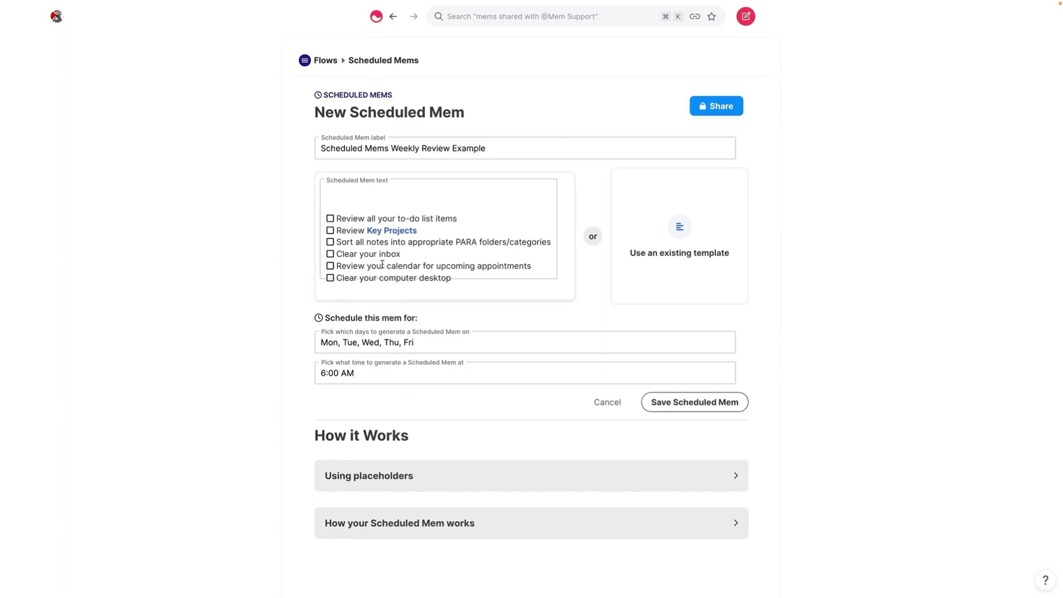
click(362, 200)
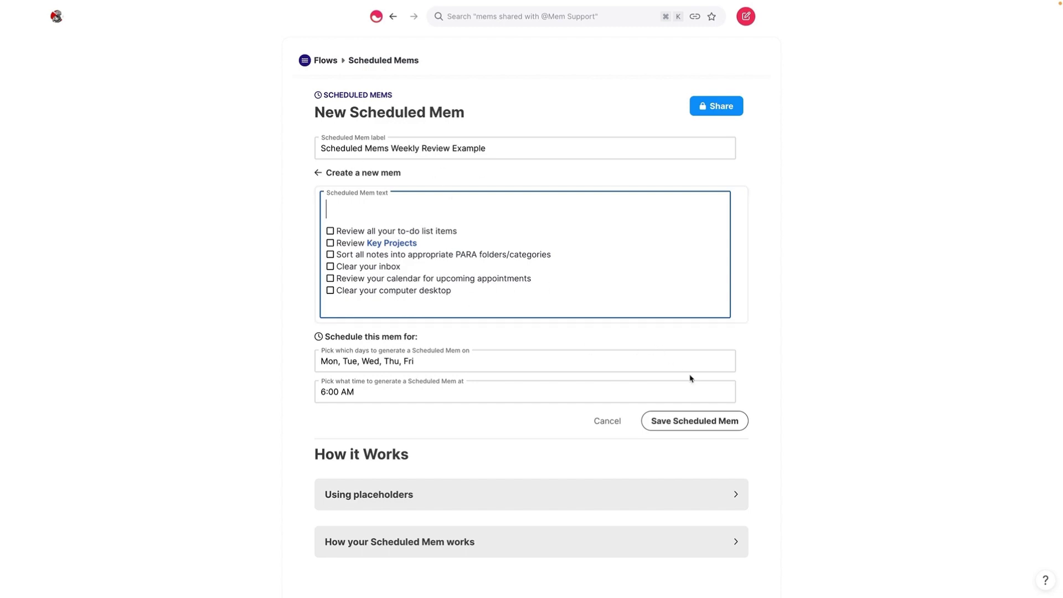
Save the 'Scheduled Mems Weekly Review Example' scheduled mem for Mon–Fri at 6:00 AM
click(699, 422)
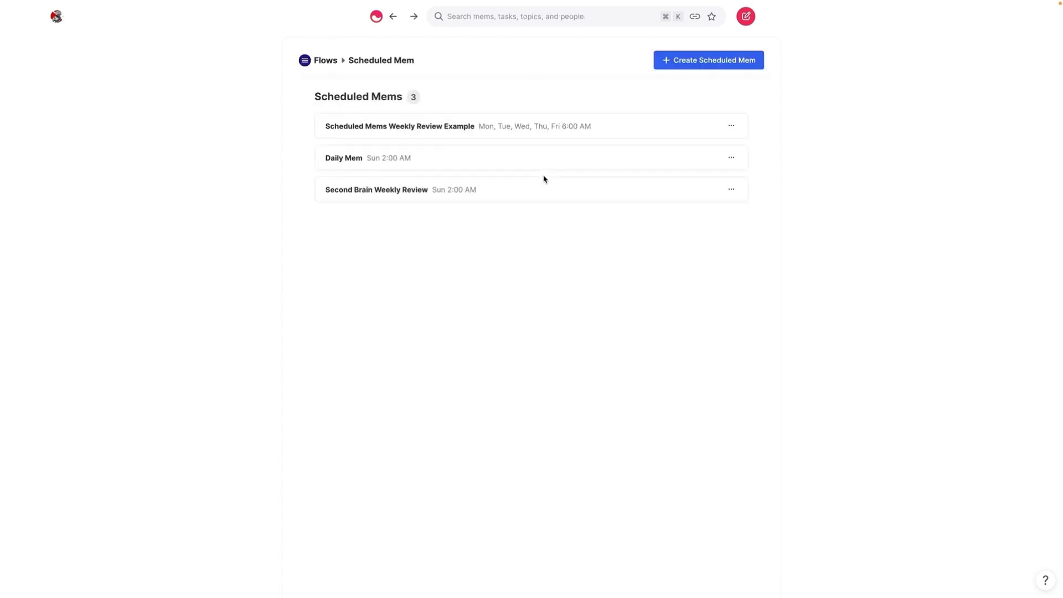